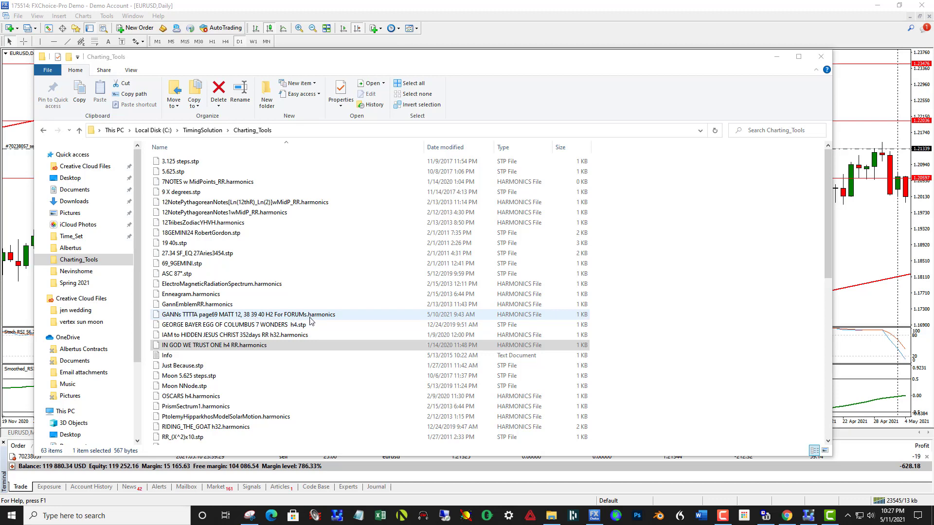
Step: Rename 'GANNs page69 For FORUMs.harmonics' to end in .stp and accept the extension change
left_click(326, 319)
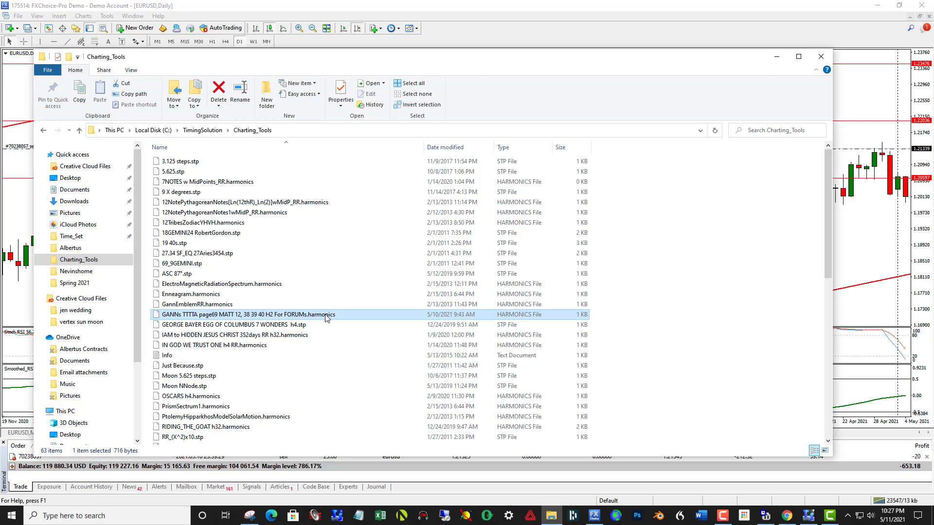
right_click(326, 317)
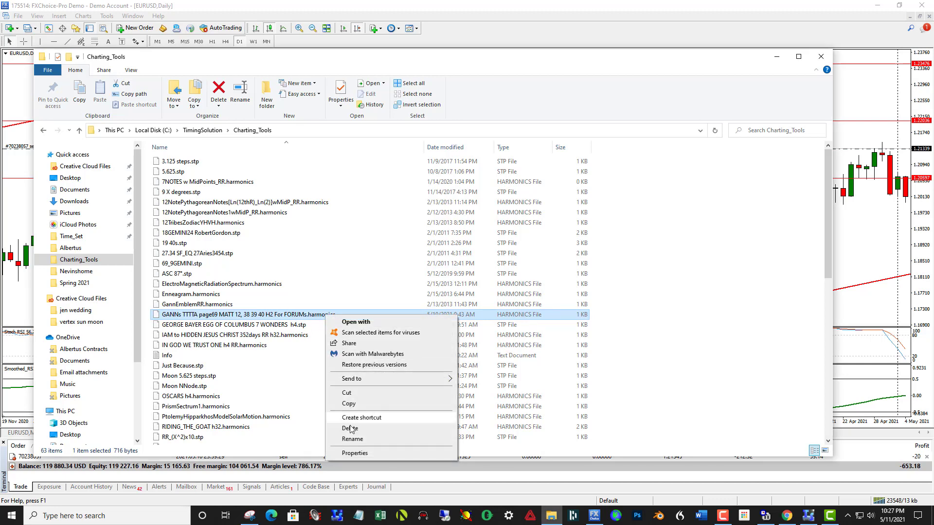
left_click(353, 439)
left_click(343, 315)
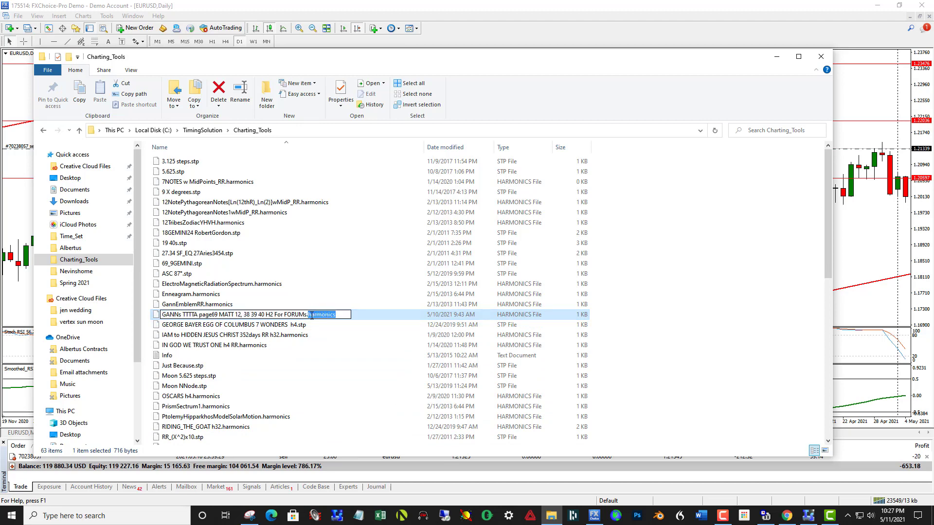
type("stp")
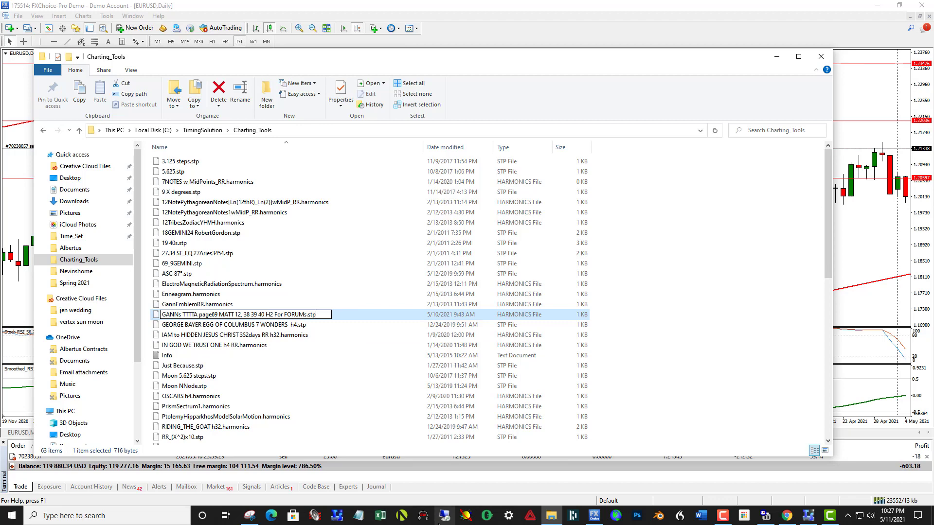
key("Return")
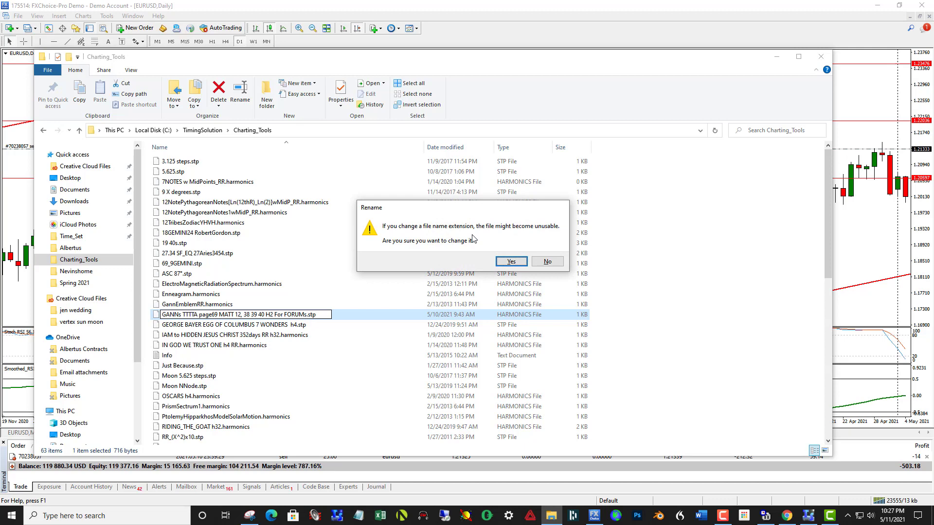
left_click(507, 262)
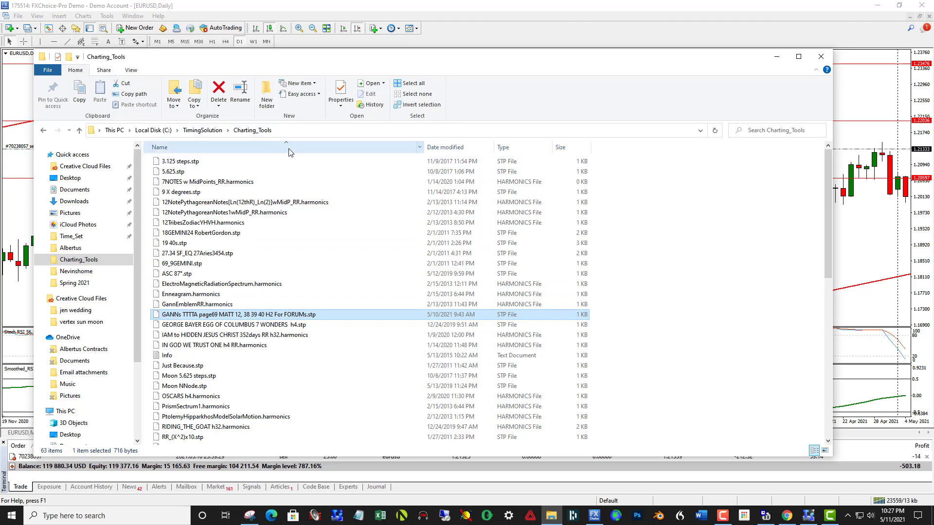
Step: Reveal the Timing Solution EURUSD chart, pan to December–March, and delete the dashed cycle lines
left_click_drag(403, 67, 933, 217)
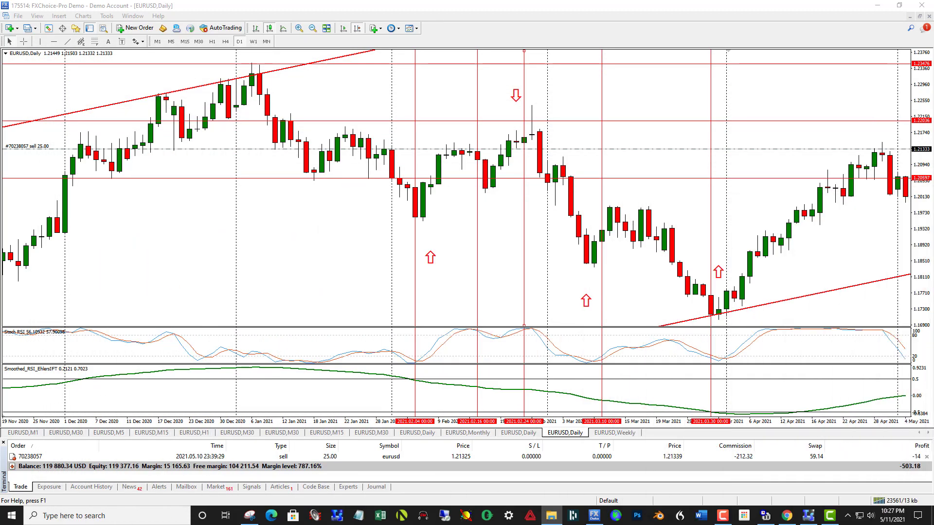
left_click(871, 7)
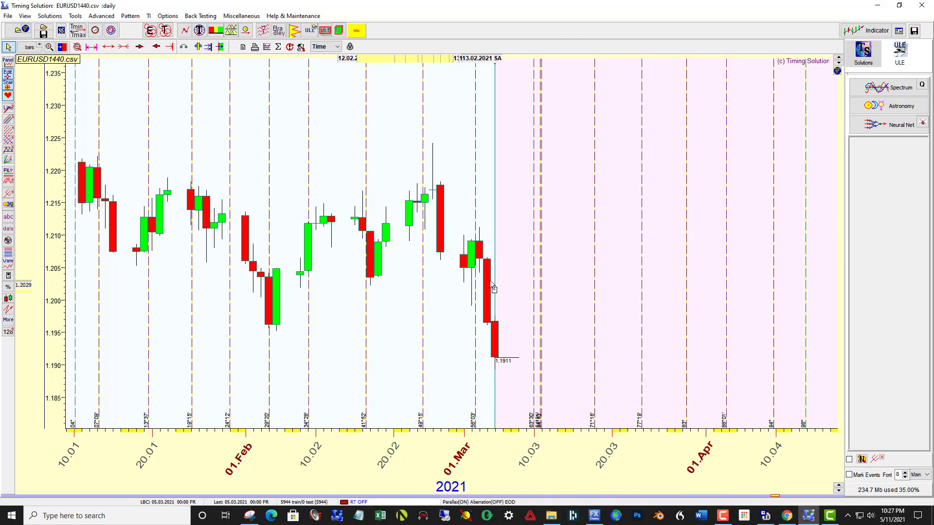
left_click_drag(344, 284, 530, 287)
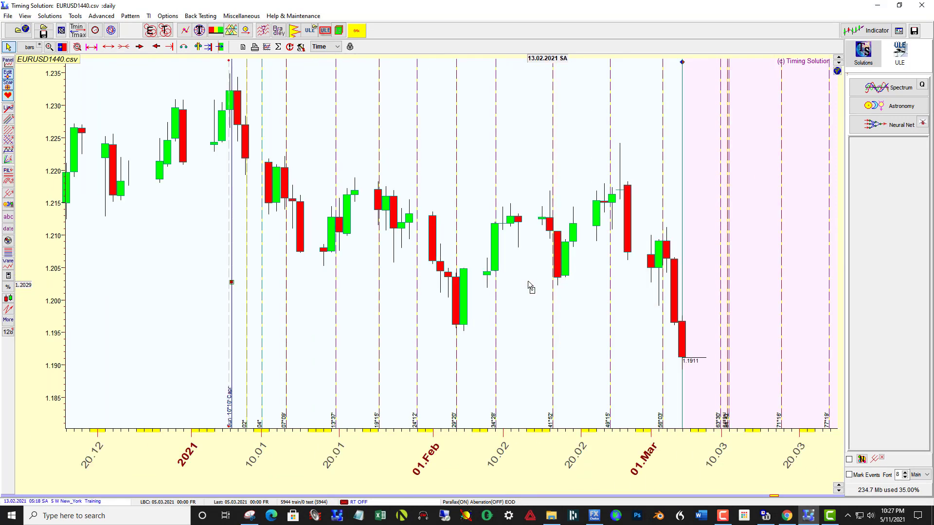
left_click(231, 282)
key("Delete")
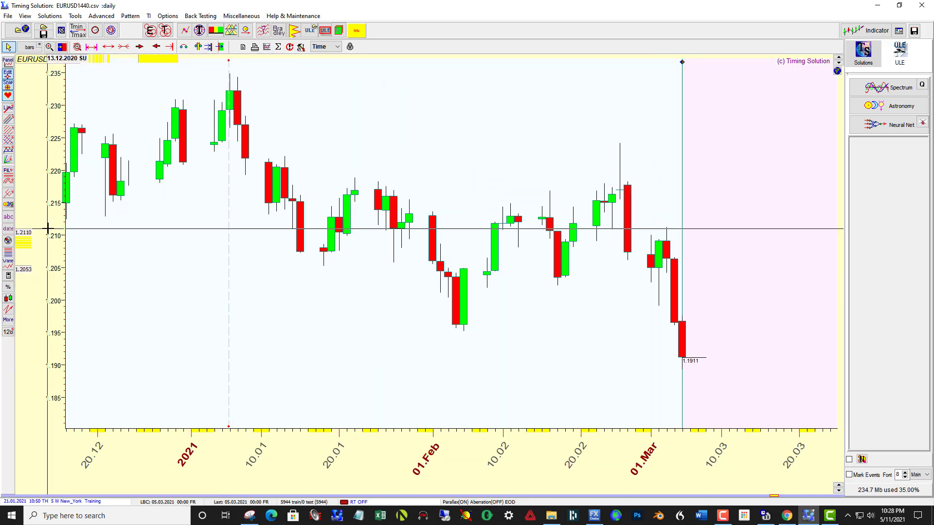
Step: Set up a Planetary Steps element with Sun to Sun in geo mode
left_click(8, 206)
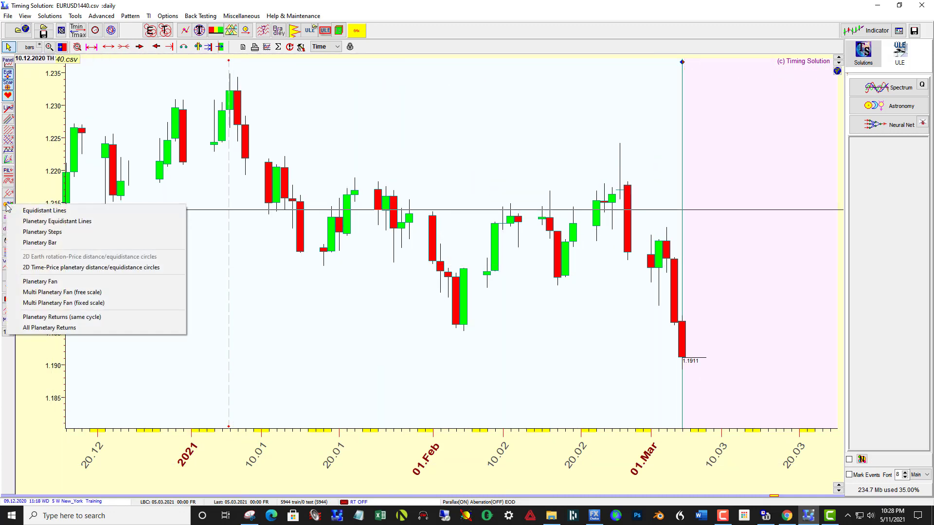
left_click(28, 232)
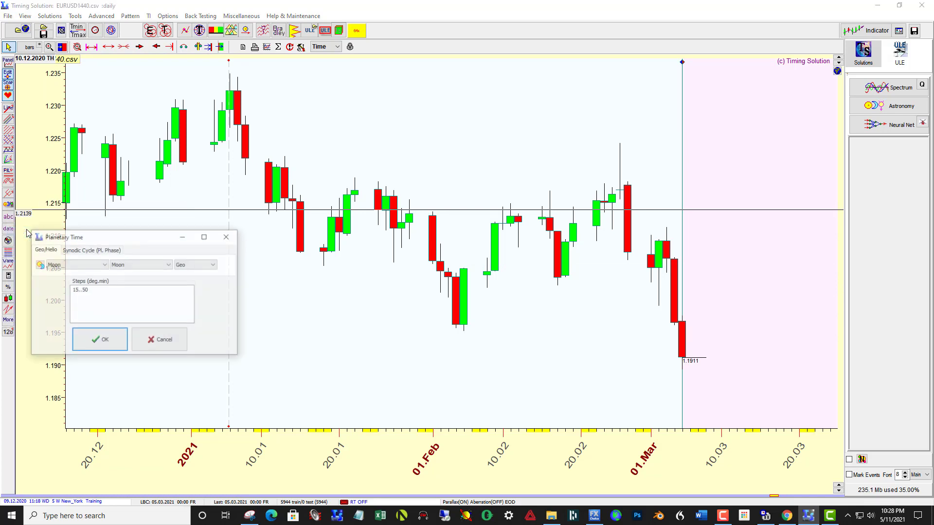
left_click(99, 265)
scroll(107, 291, "up", 1)
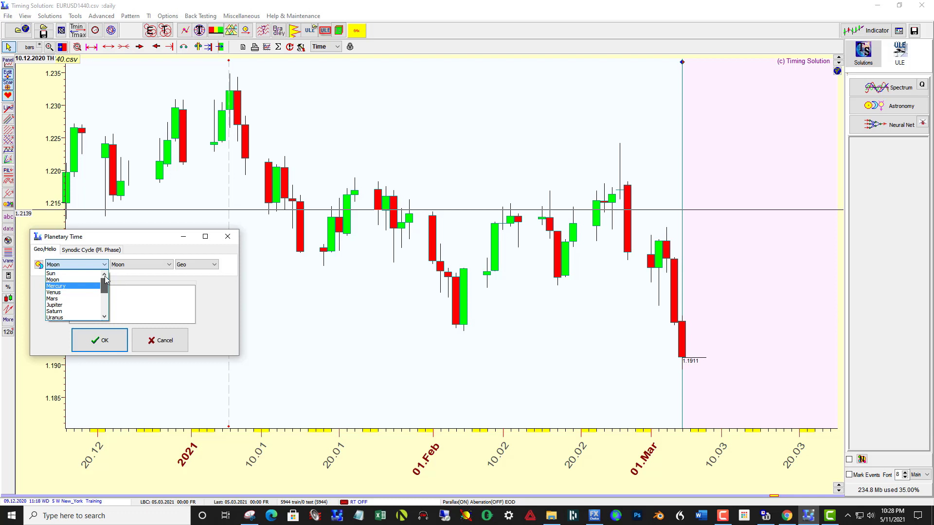
left_click(54, 274)
left_click(125, 266)
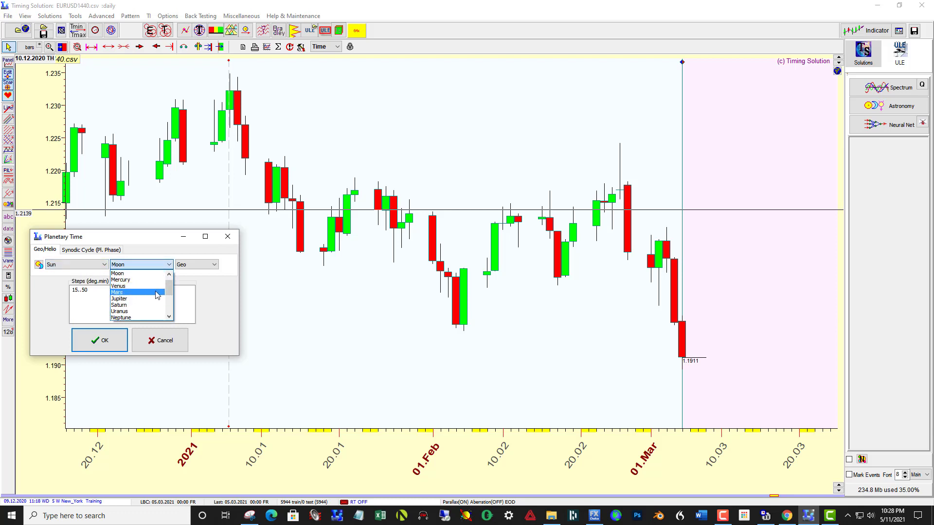
scroll(171, 295, "up", 1)
left_click(119, 273)
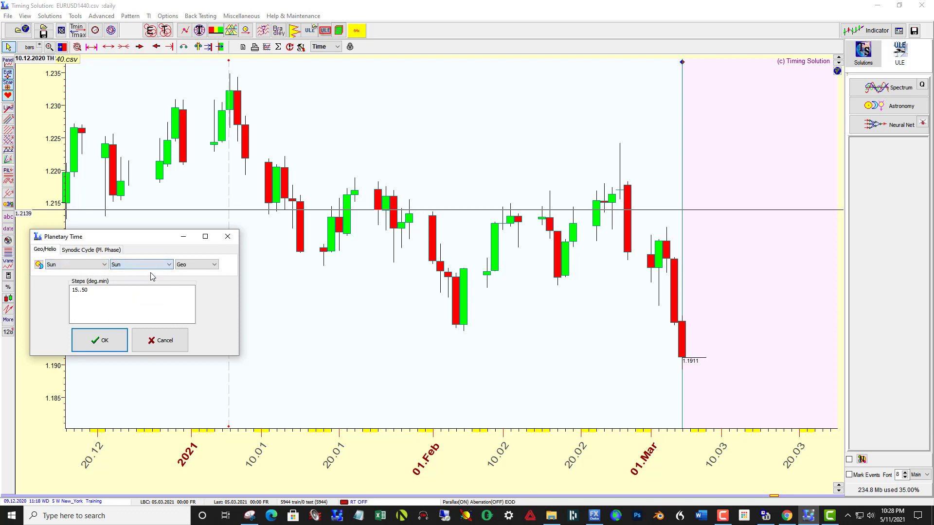
left_click(105, 341)
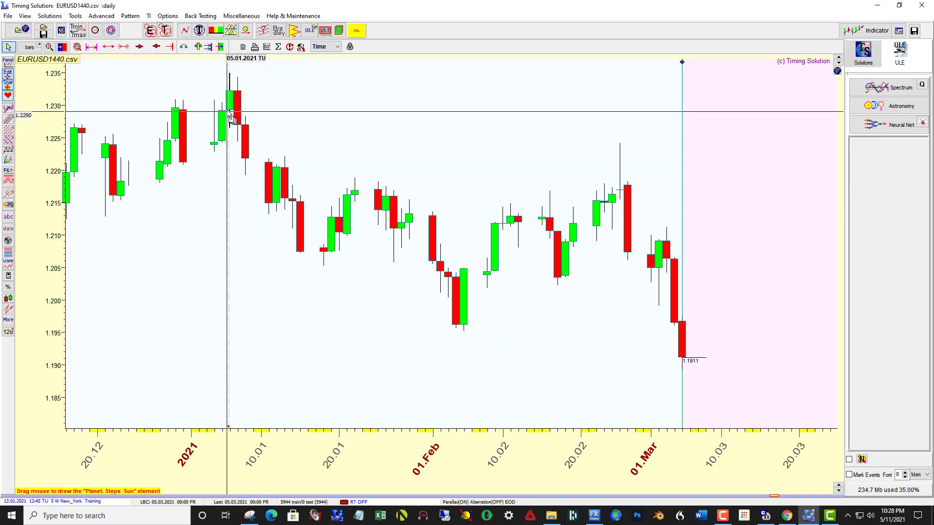
Step: Draw Sun steps from 05.01.2021 and load the GANNs TTTA page69 .stp template into them
left_click_drag(230, 115, 261, 141)
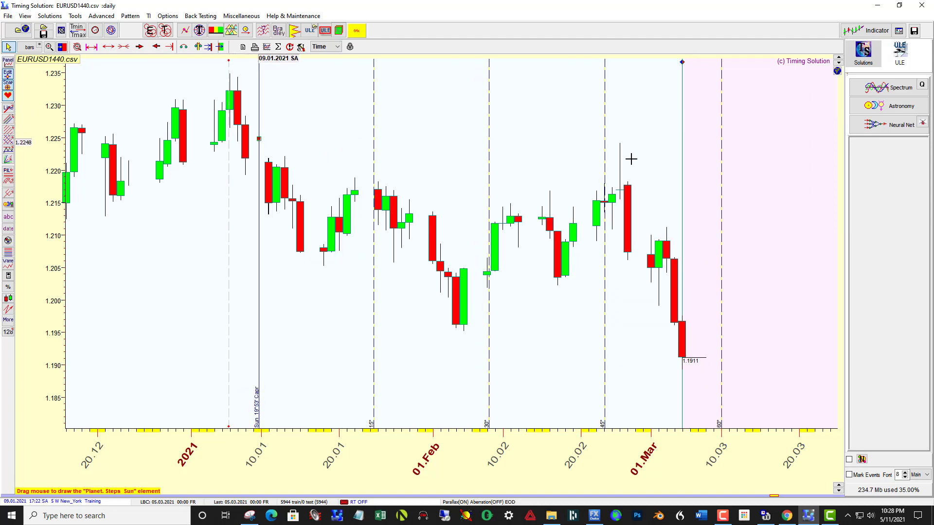
left_click(635, 166)
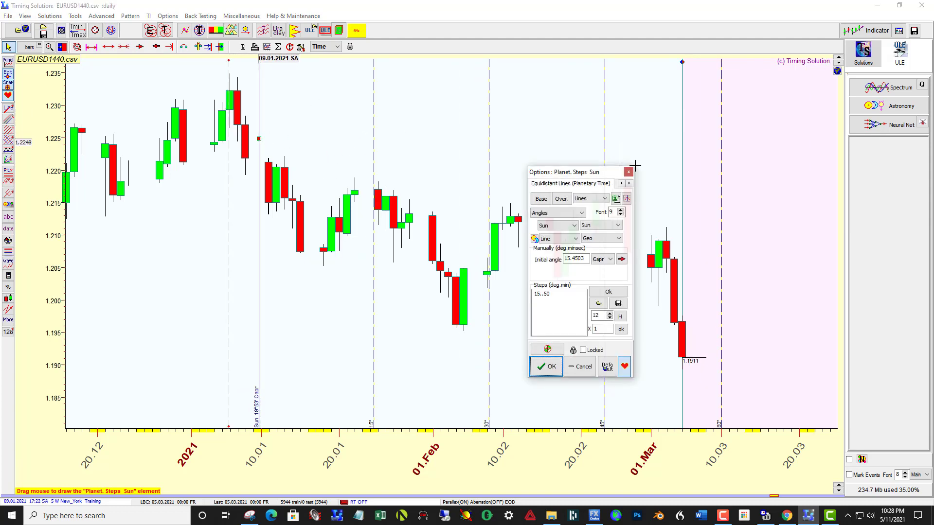
left_click(599, 304)
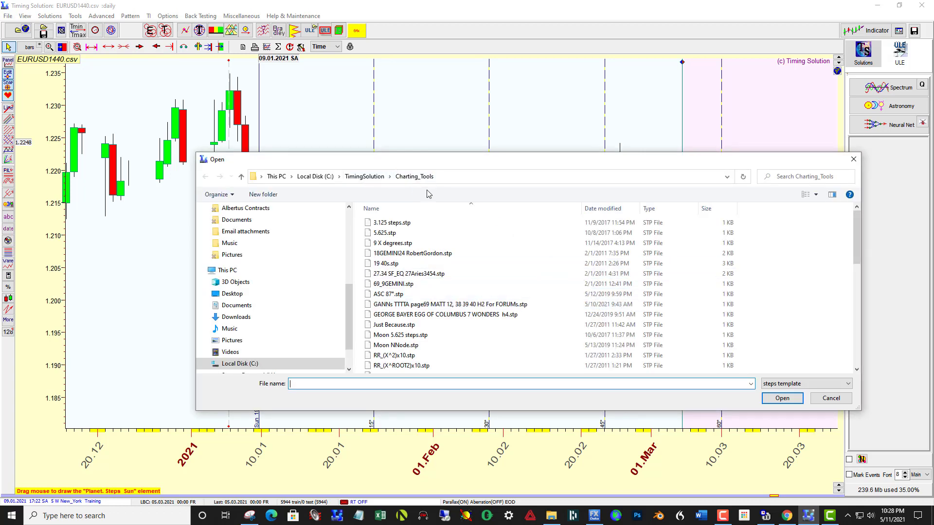
left_click(402, 304)
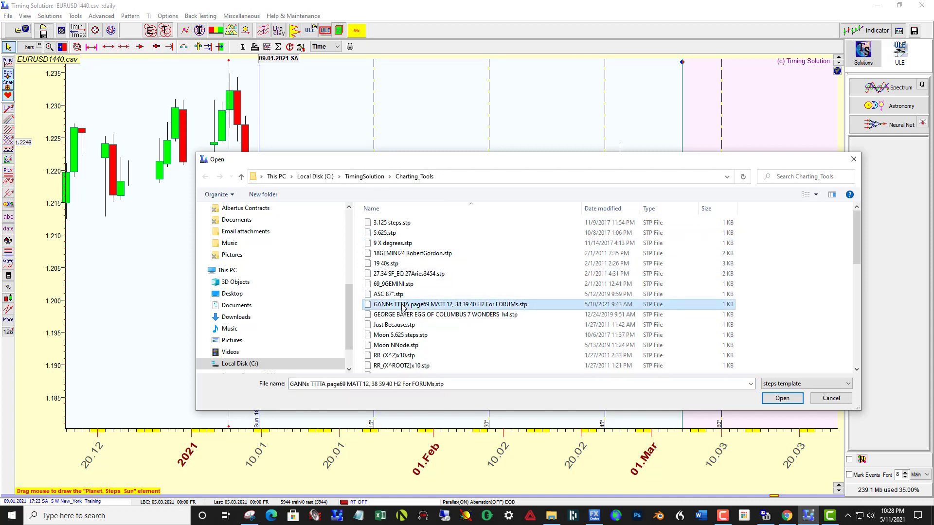
left_click(780, 399)
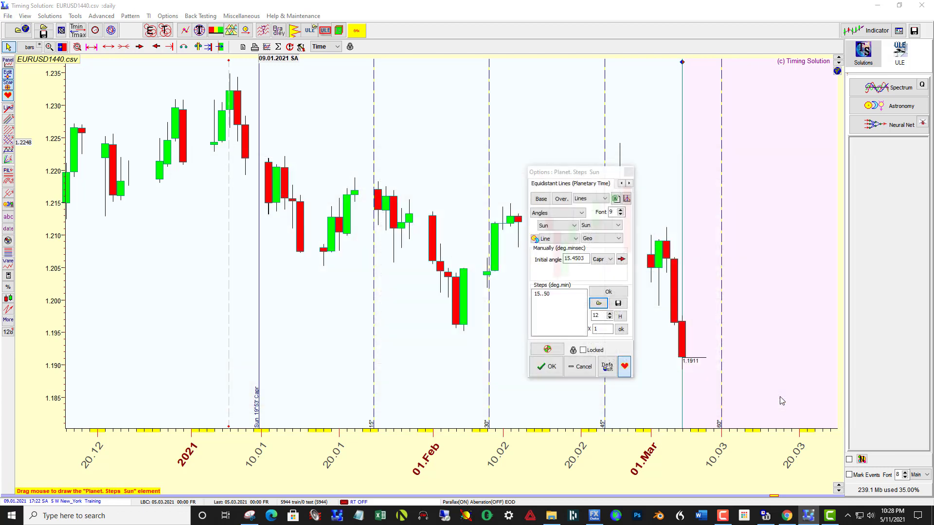
left_click(547, 370)
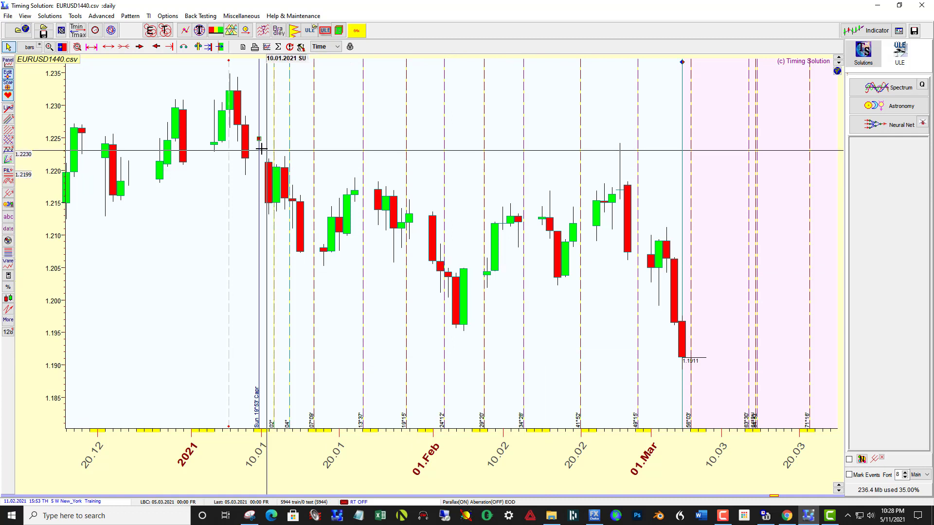
Step: Move the Sun steps anchor earlier in January, settling on 16°38' Capricorn
left_click_drag(259, 139, 229, 141)
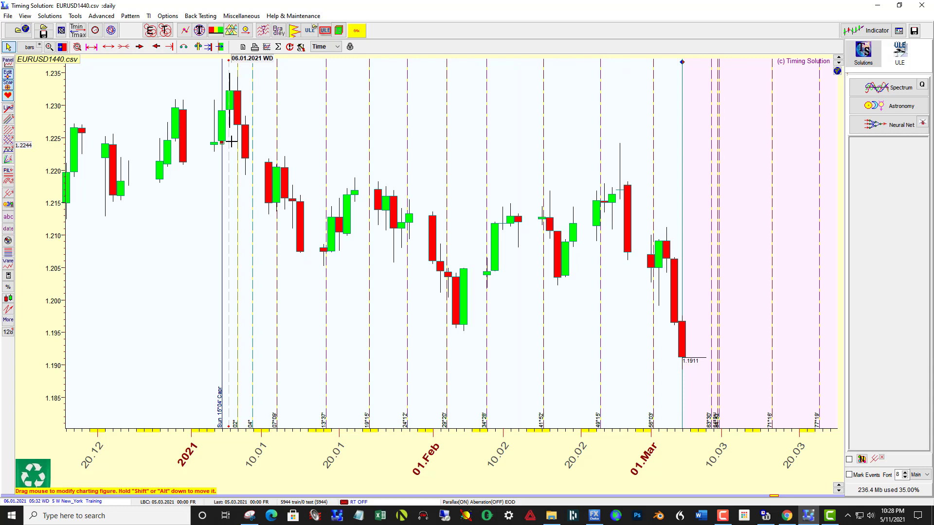
left_click_drag(233, 141, 236, 142)
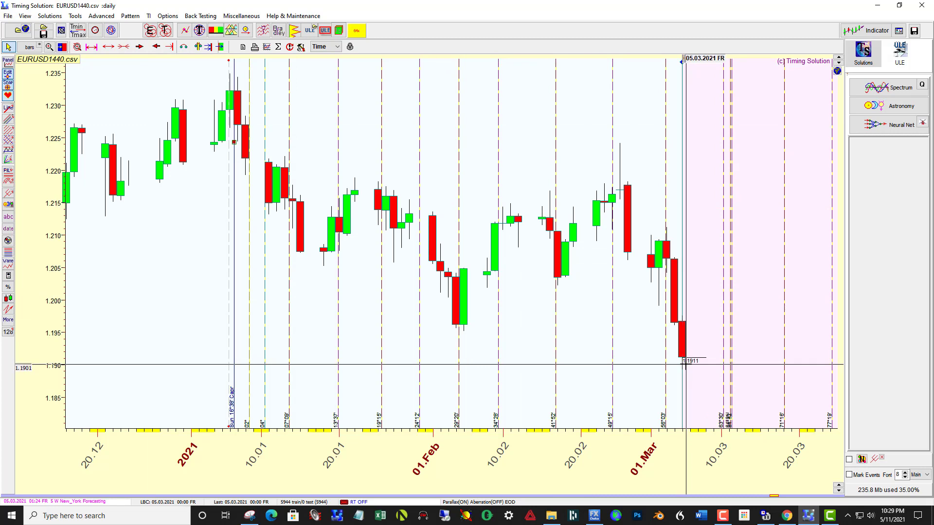
Step: Measure a bar range, then pan the chart to show the Sun step lines through mid-April 2021
scroll(657, 384, "down", 2)
scroll(656, 384, "down", 5)
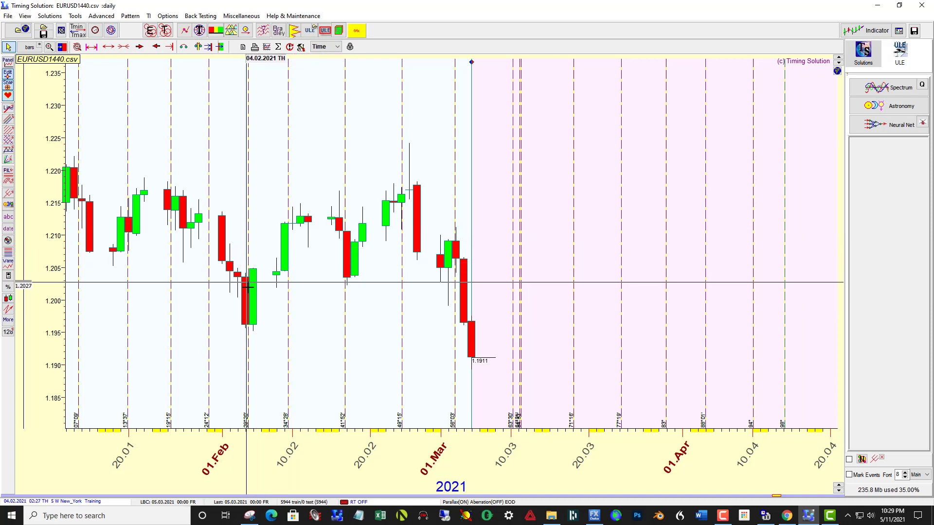
left_click_drag(246, 331, 298, 248)
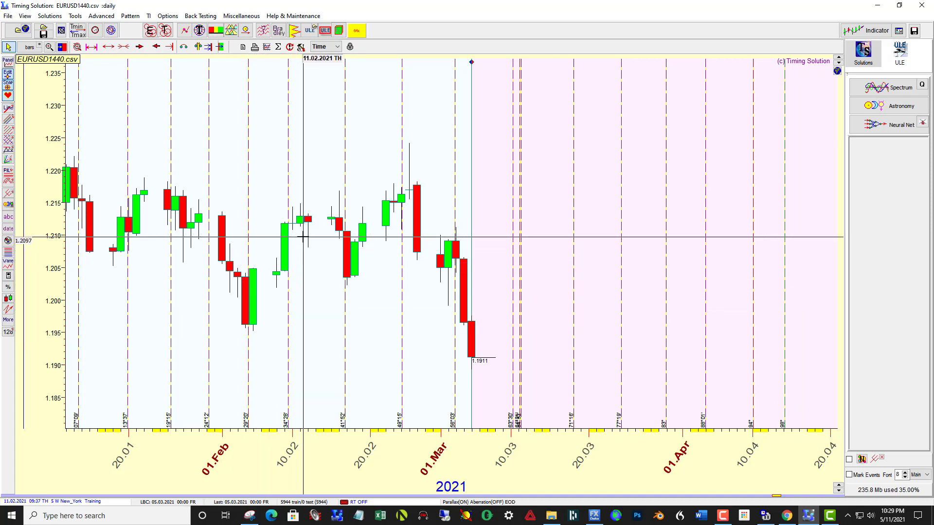
left_click_drag(292, 308, 367, 304)
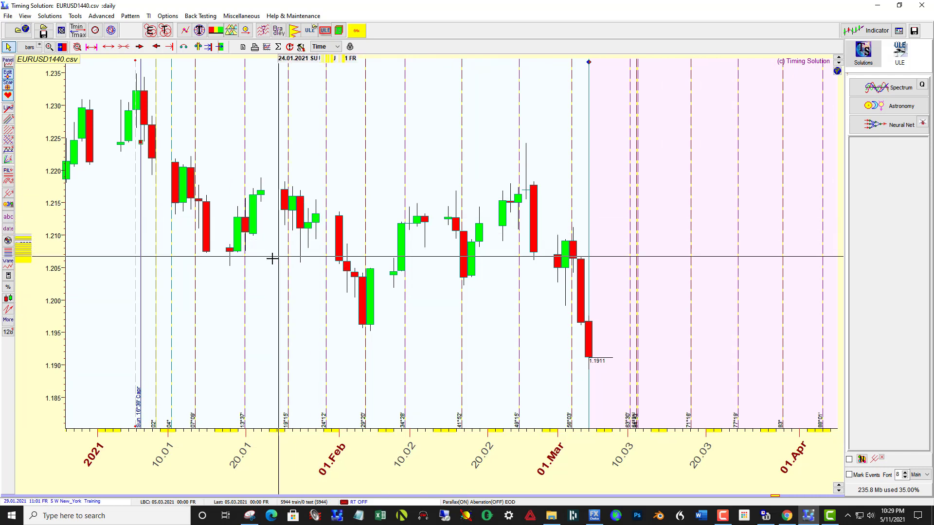
left_click_drag(653, 253, 477, 278)
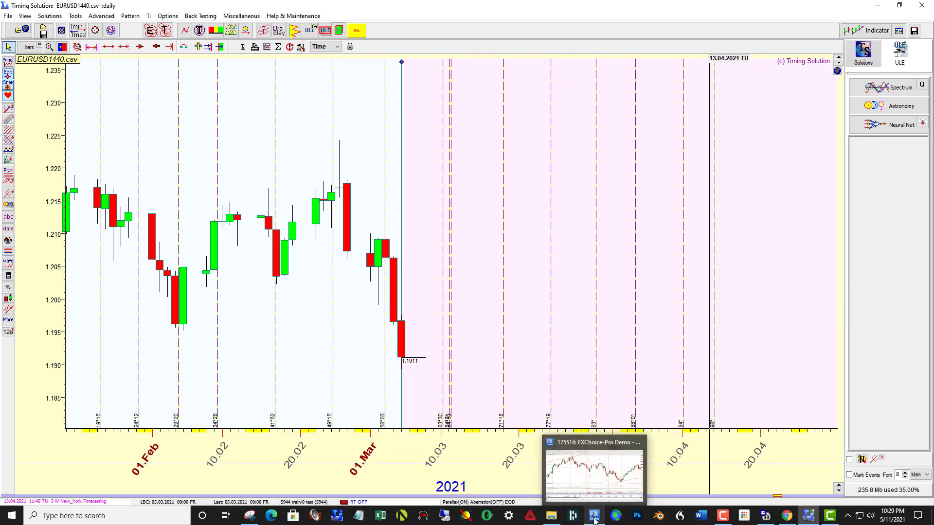
Step: On the MetaTrader EURUSD Daily chart, measure the move from the 1 April 2021 low
left_click(594, 518)
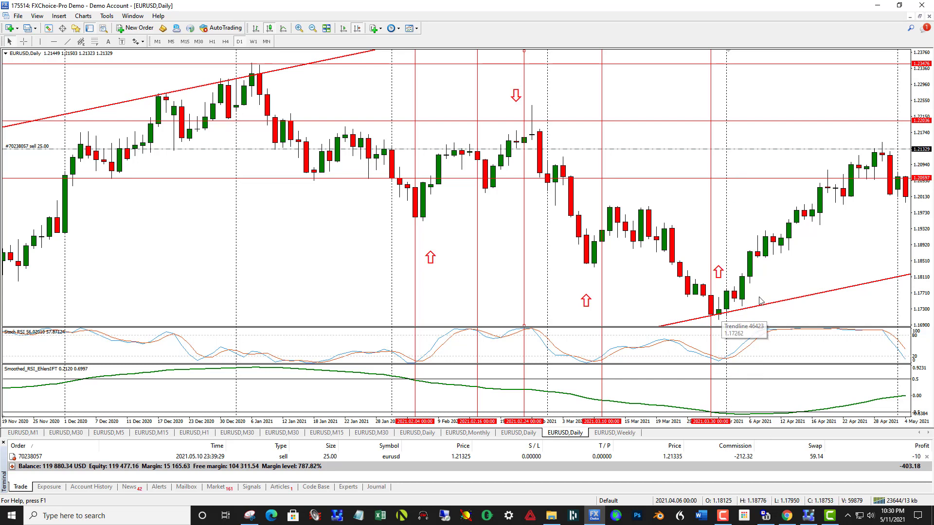
scroll(776, 296, "down", 5)
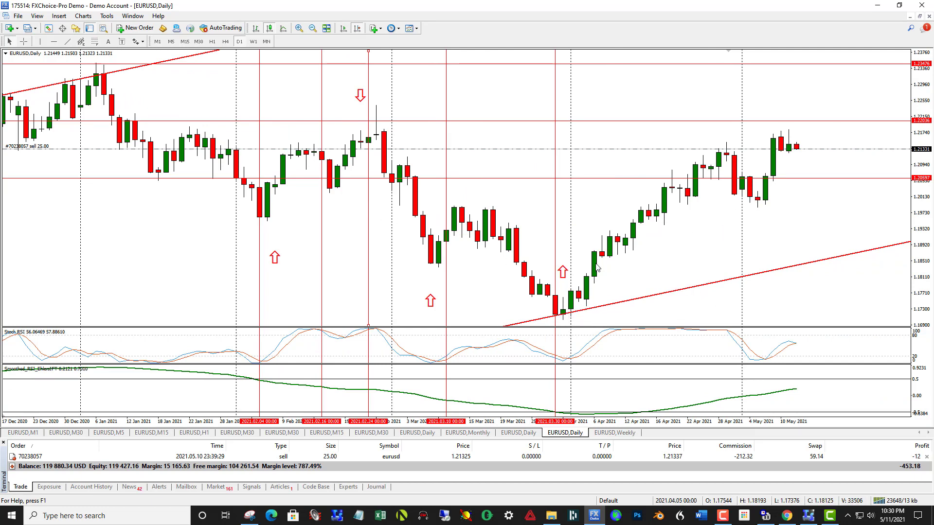
middle_click(686, 242)
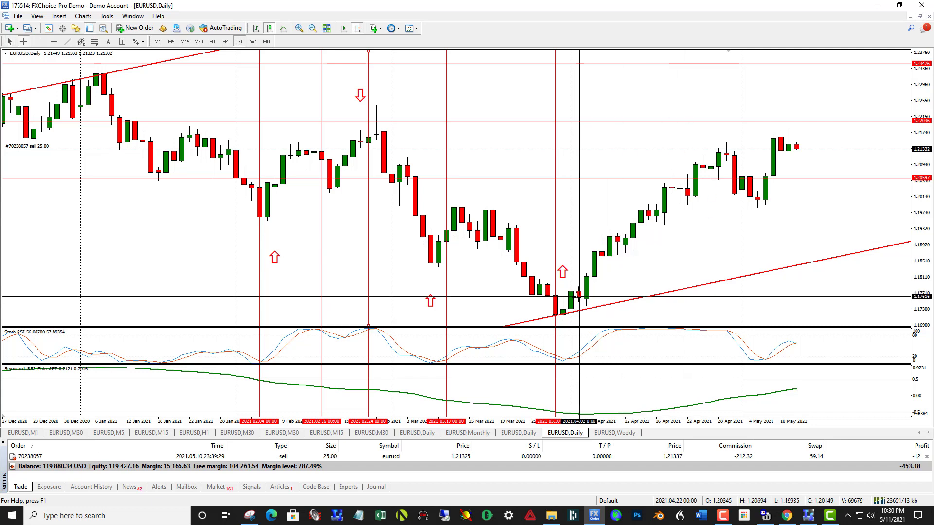
left_click_drag(567, 311, 781, 141)
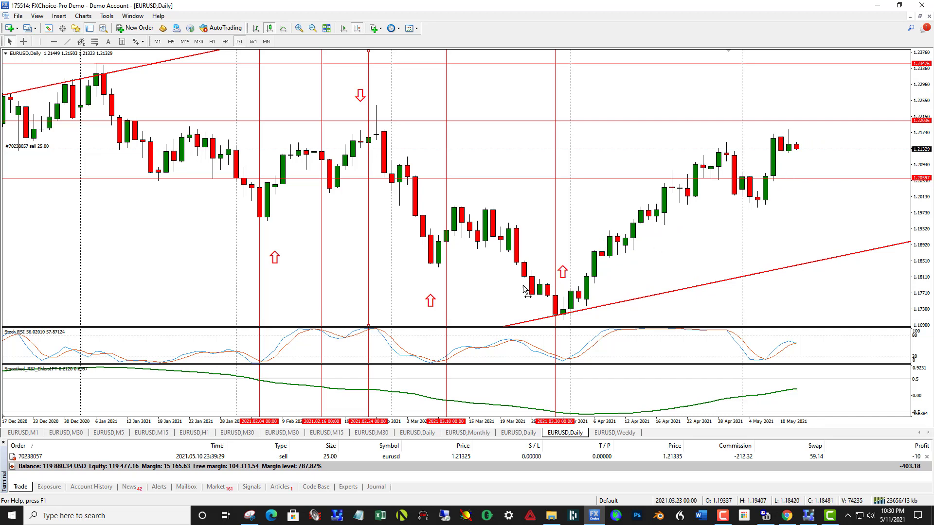
scroll(553, 282, "up", 4)
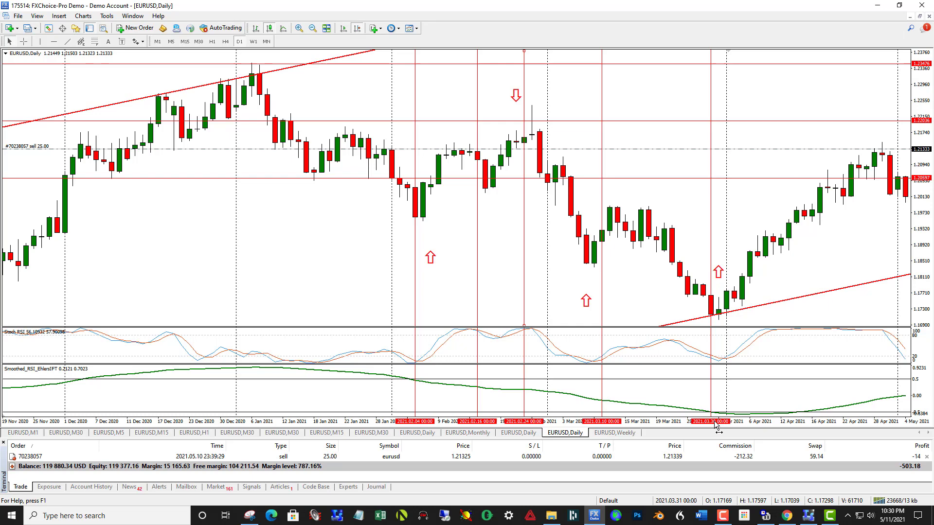
Step: Minimize MetaTrader to reveal the Timing Solution EURUSD chart with its Sun step lines
left_click(877, 10)
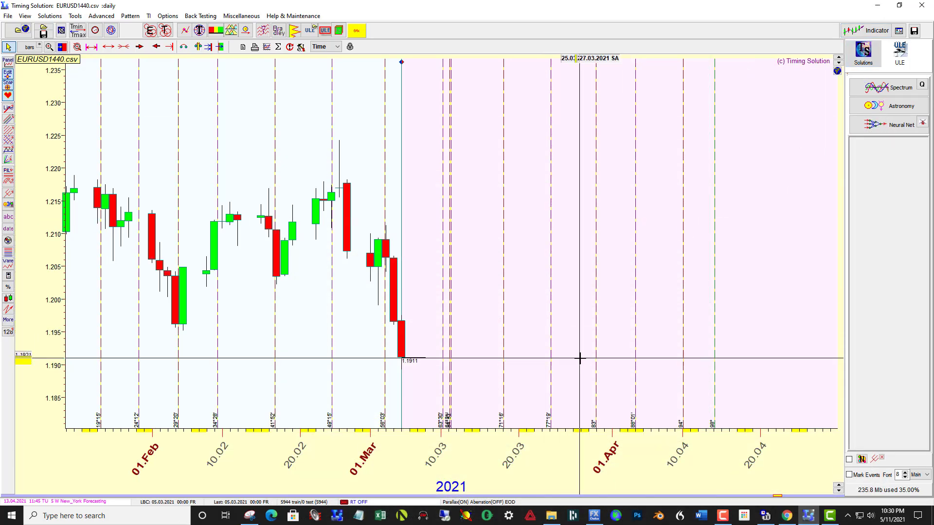